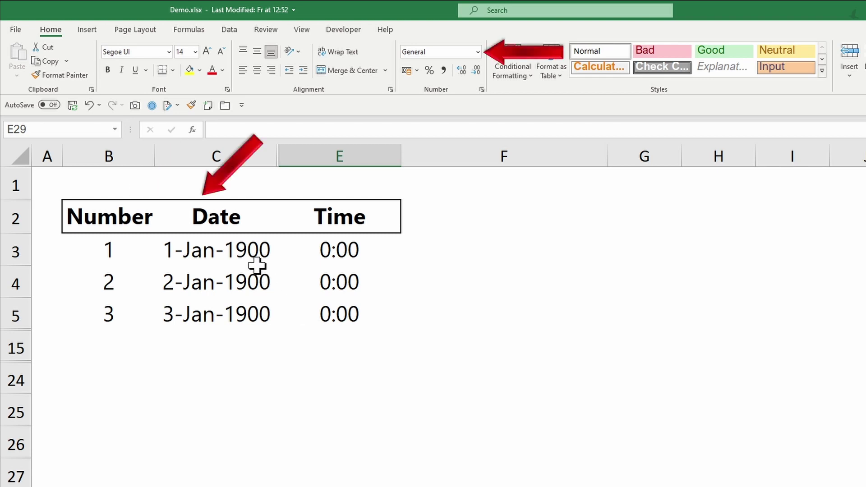
double_click(264, 251)
key(Escape)
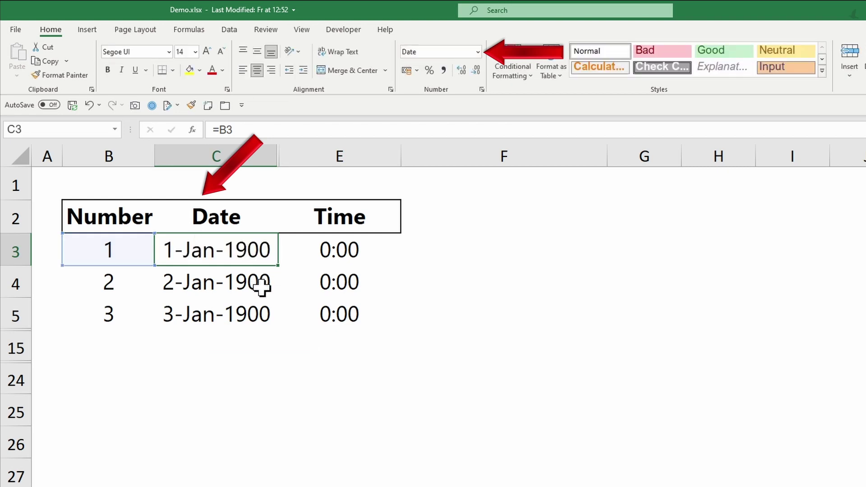
double_click(333, 256)
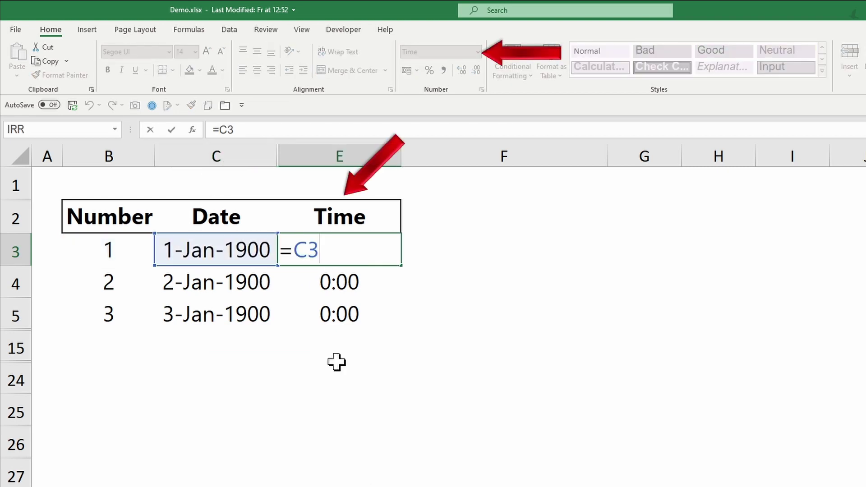
key(Escape)
click(228, 286)
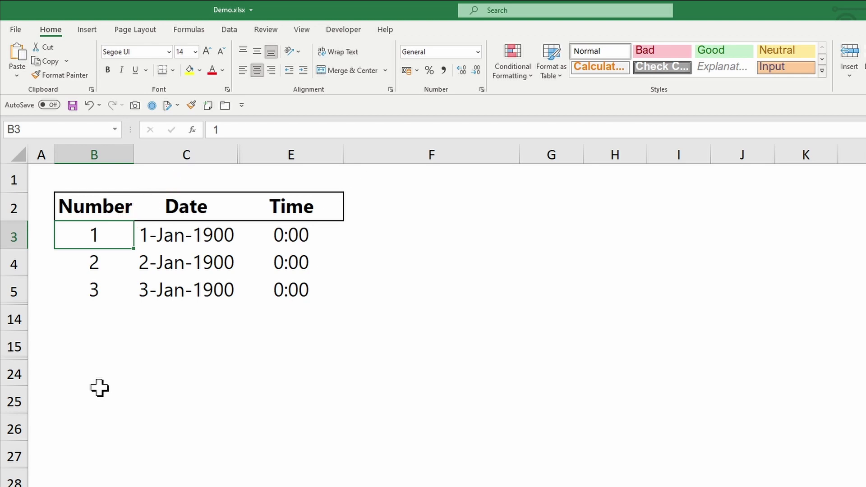
Enter 1.1 in B3 and the hours formula =0.1*24 in F3
text(1.1)
key(Return)
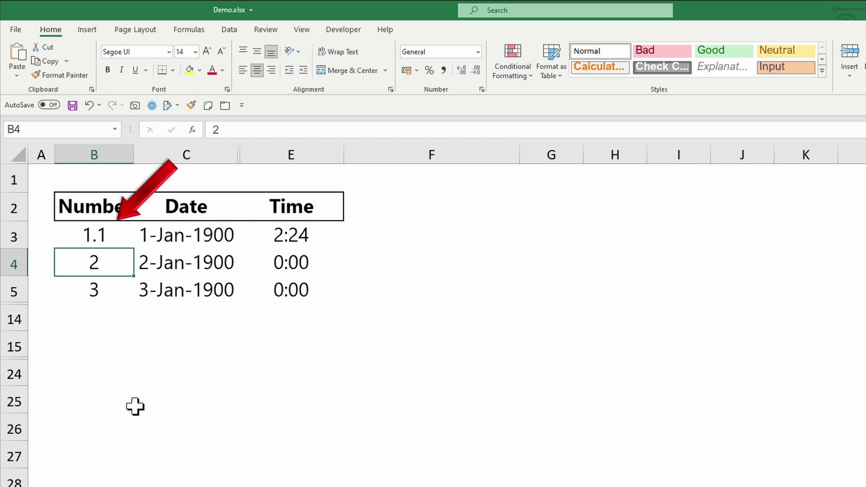
key(Up)
key(Right)
key(Right)
key(Right)
text(=0.1)
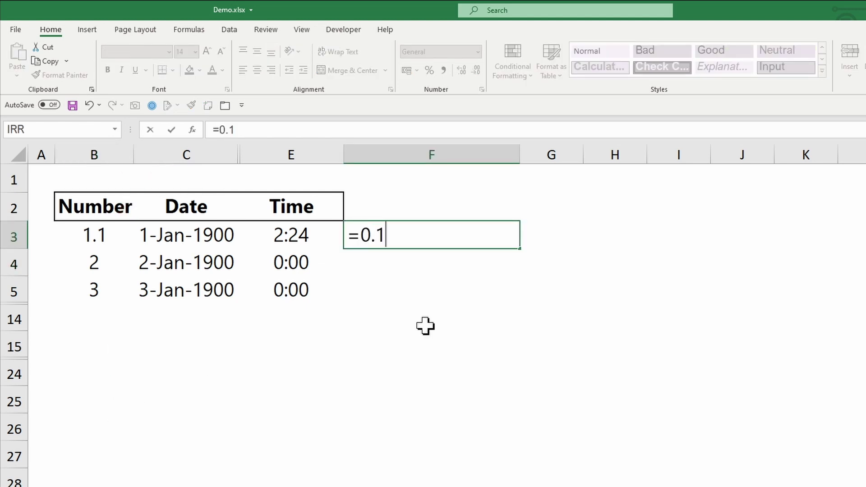
text(*24)
key(Return)
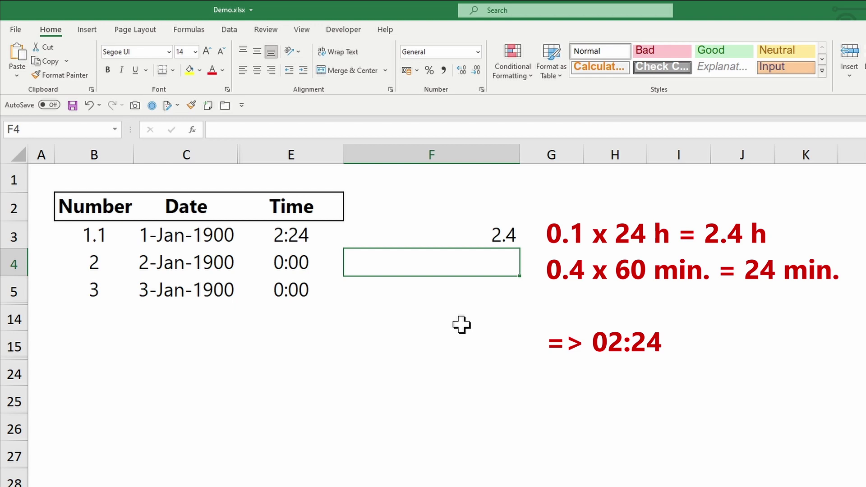
Replace B3 with 1.5 and change F3 to =0.5*24
key(Up)
key(Left)
key(Left)
key(Left)
text(1.)
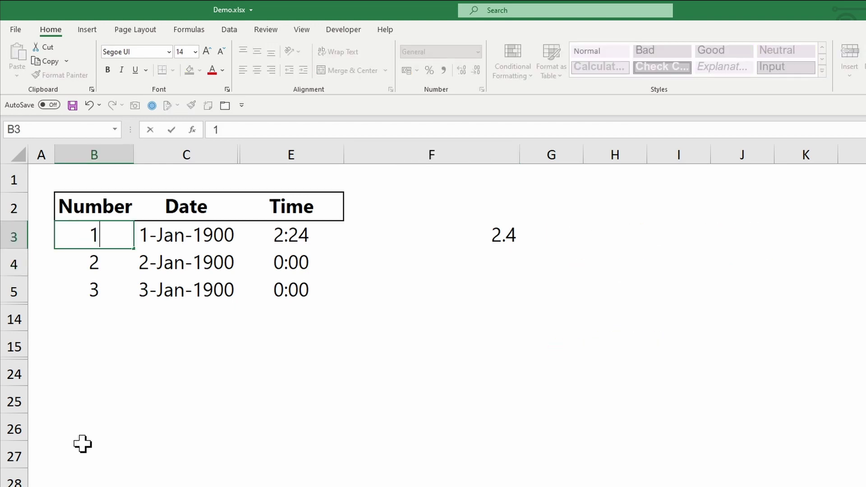
text(5)
key(Return)
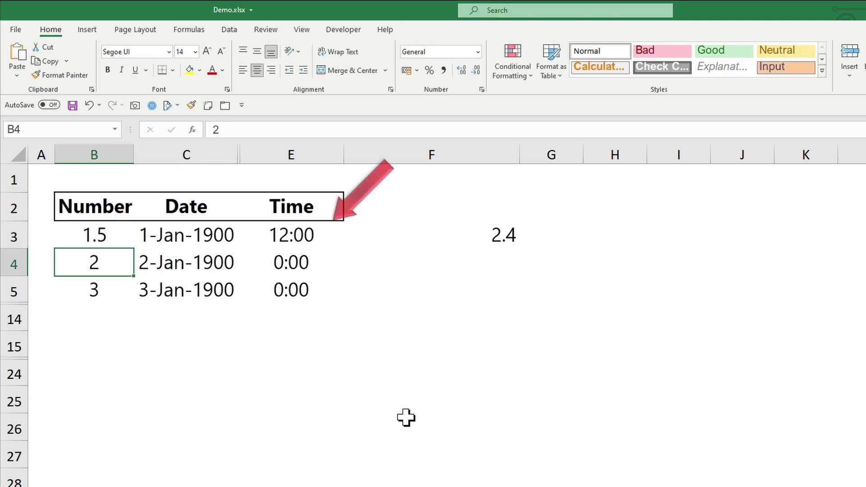
click(499, 235)
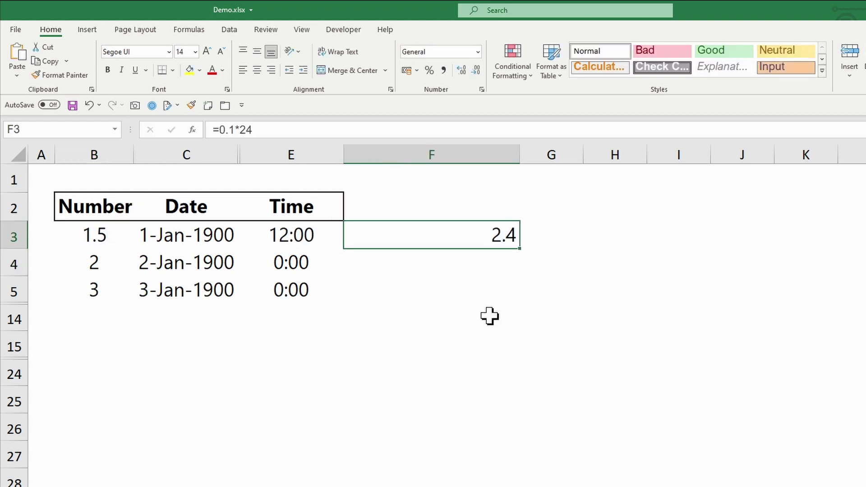
text(=0)
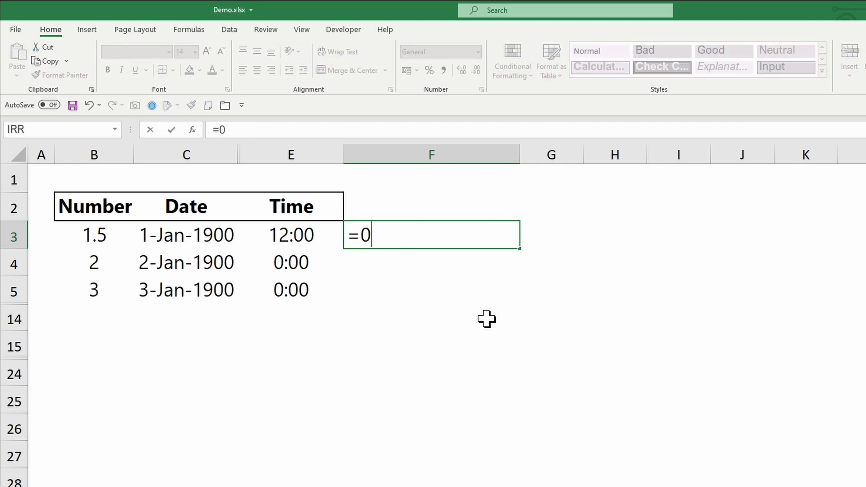
text(.5*24)
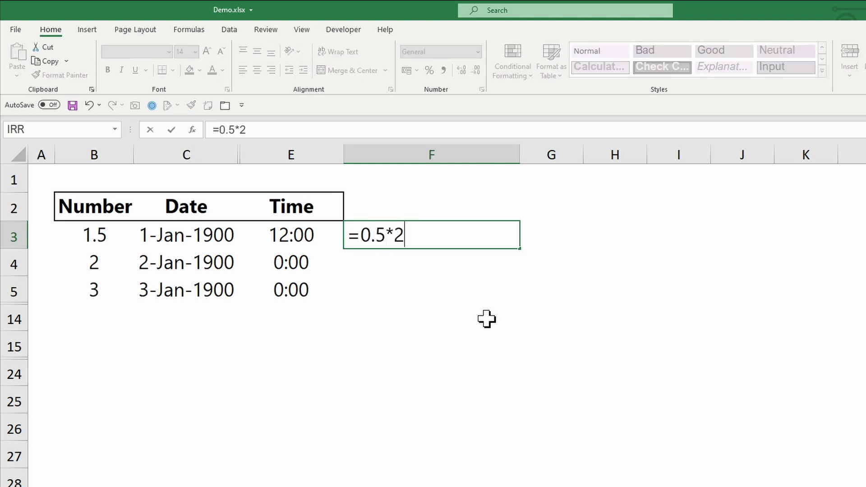
key(Return)
Replace B3 with 2.999 and change F3 to =0.999*24, giving 23.976 hours
key(Up)
key(Left)
key(Left)
key(Left)
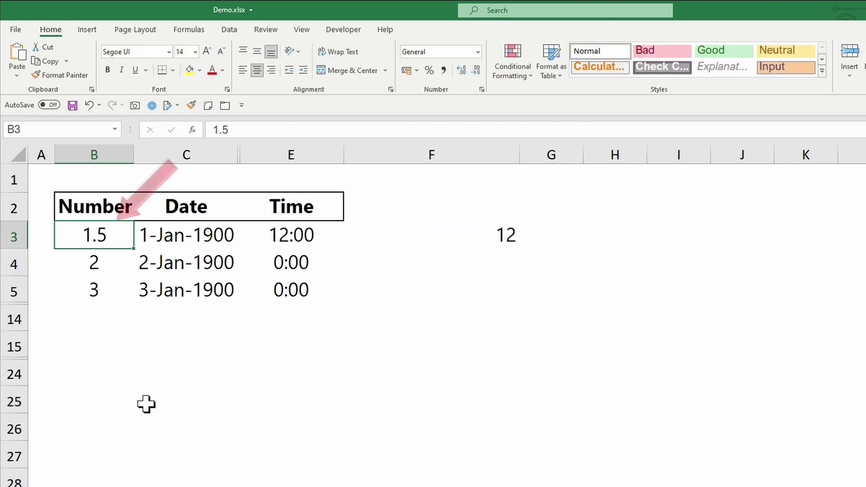
text(2.)
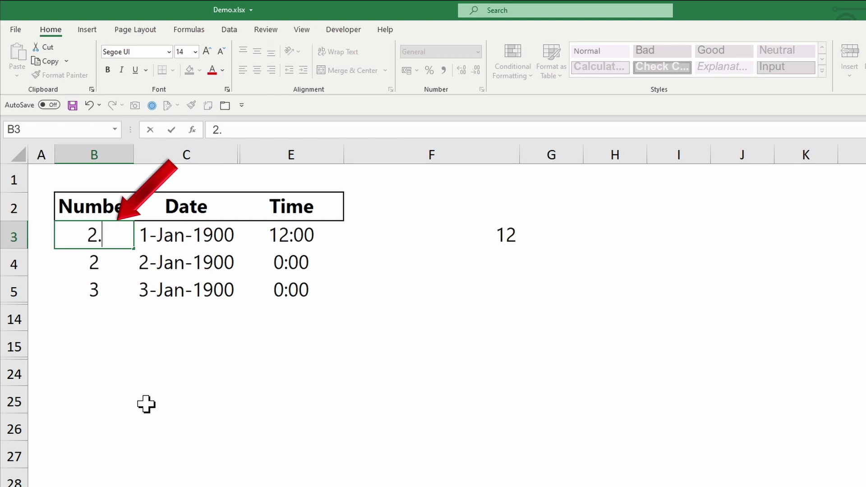
text(999)
key(Return)
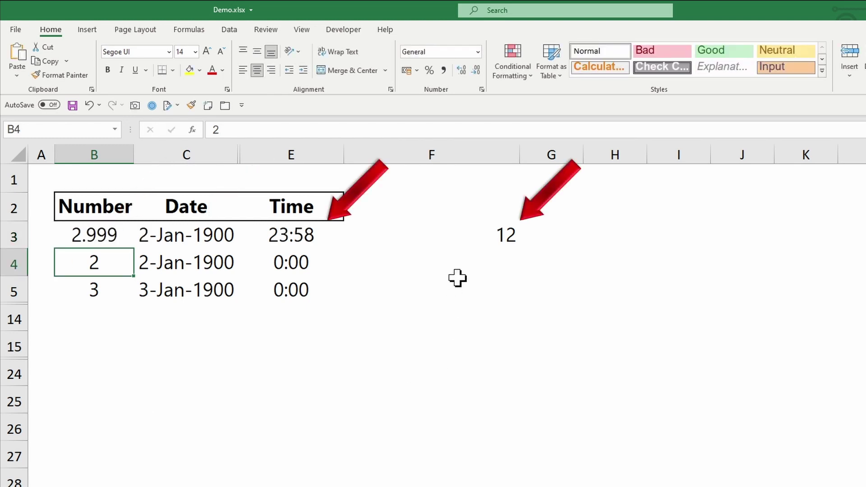
click(484, 238)
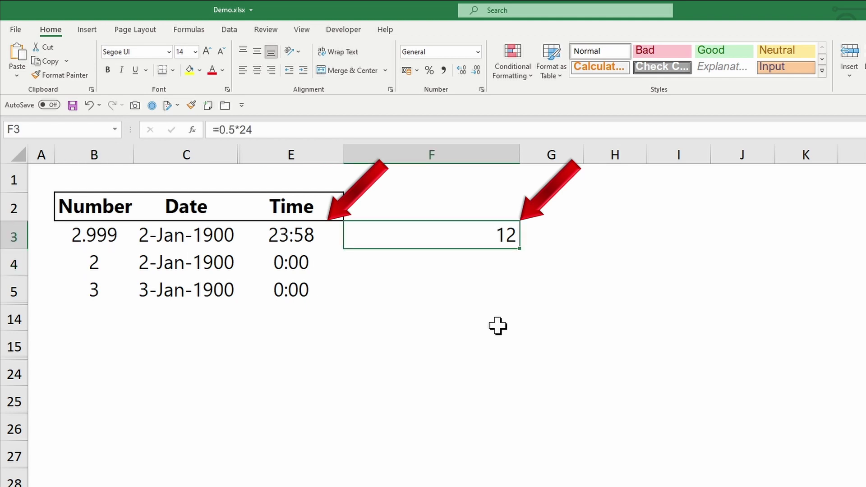
text(=0.999)
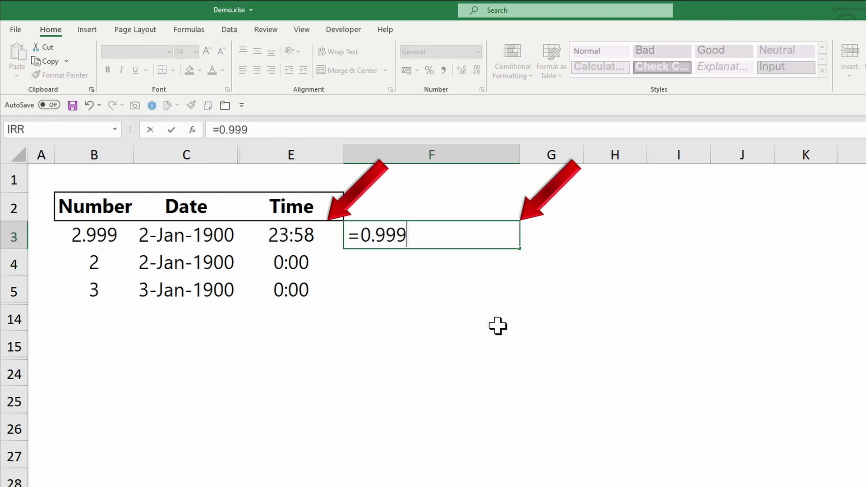
text(*24)
key(Return)
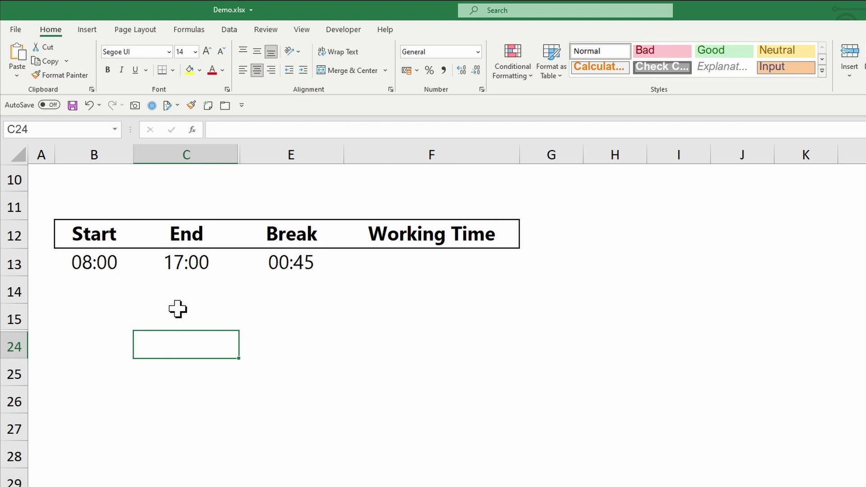
Copy the Start, End and Break times from row 13 into row 14
drag(103, 265, 285, 269)
key(ctrl+c)
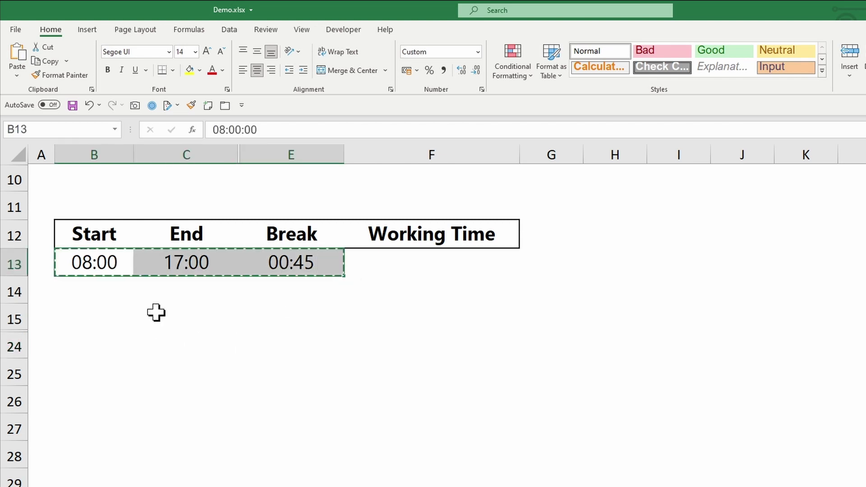
click(91, 290)
key(ctrl+v)
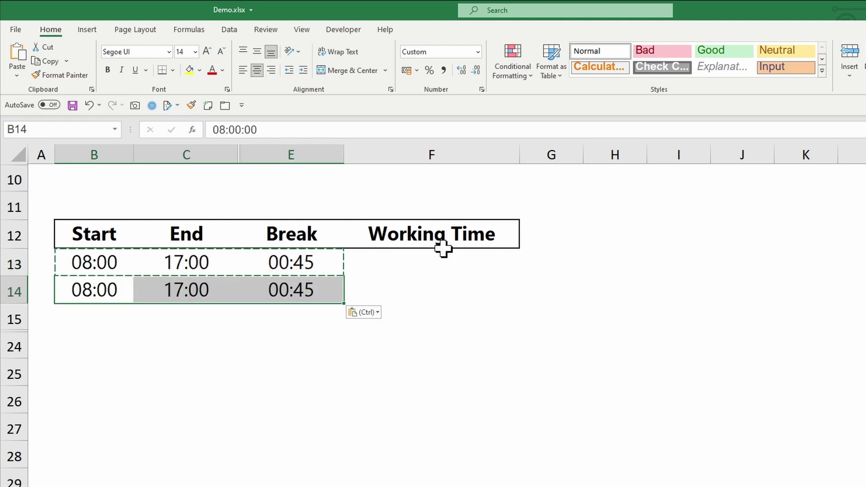
Format the row 14 times as General with two decimals: 0.33, 0.71, 0.03
click(478, 51)
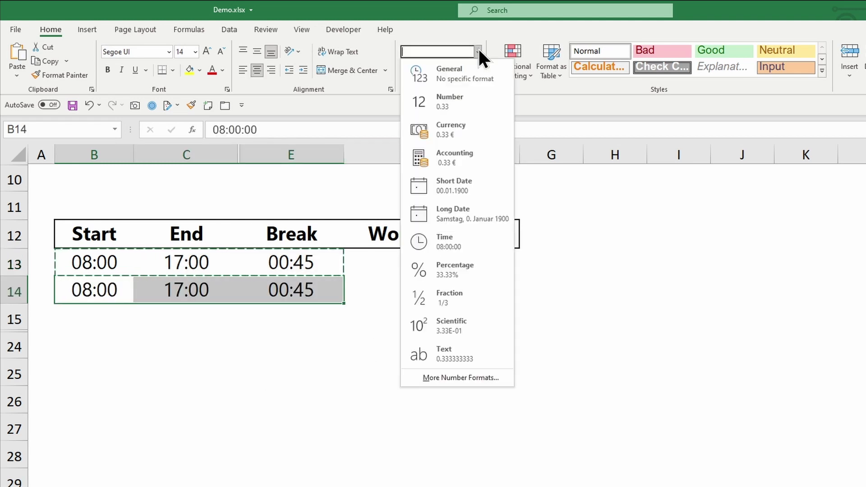
click(467, 74)
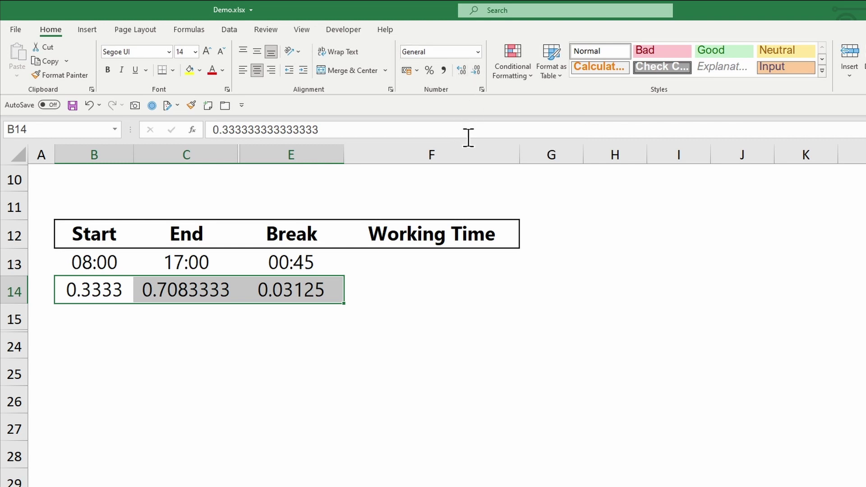
click(476, 69)
click(476, 69)
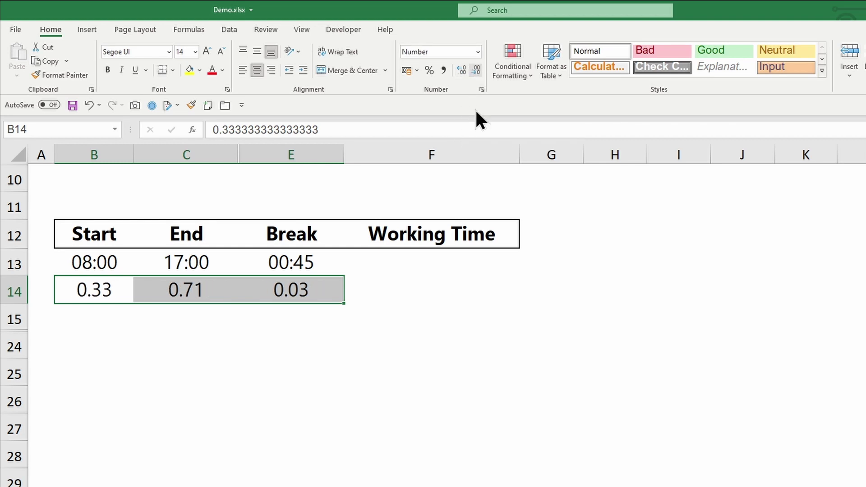
click(452, 339)
Enter the working-time formula =C13-B13-E13 in F13, giving 8:15
key(Up)
key(Up)
key(Up)
text(=)
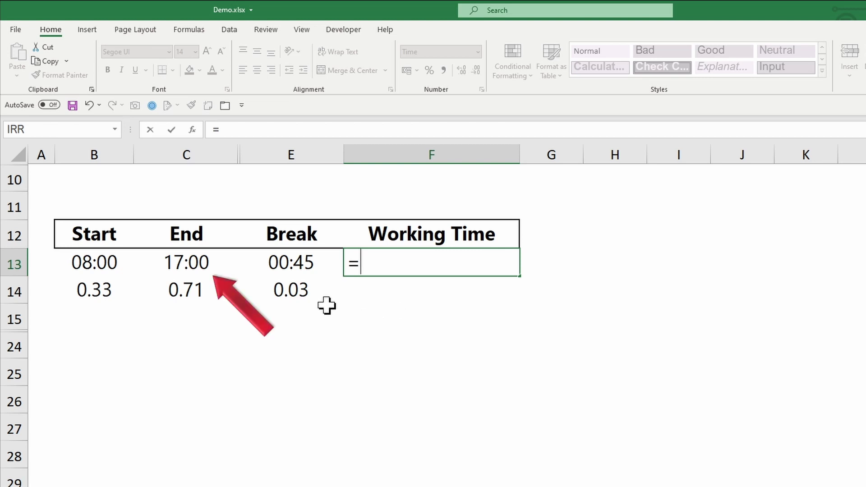
click(197, 262)
text(-)
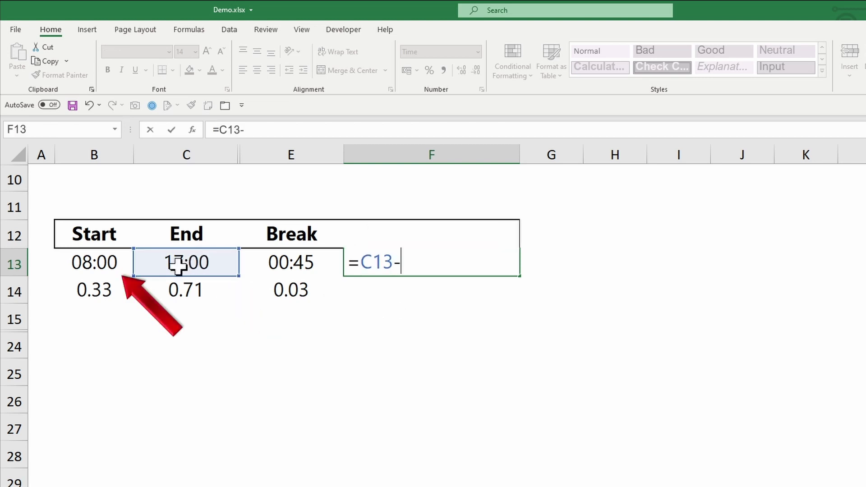
click(110, 262)
text(-)
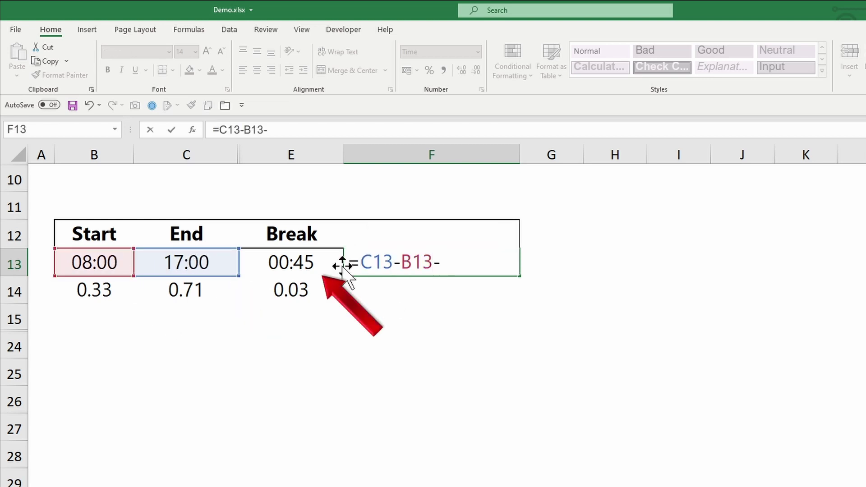
click(299, 264)
key(Return)
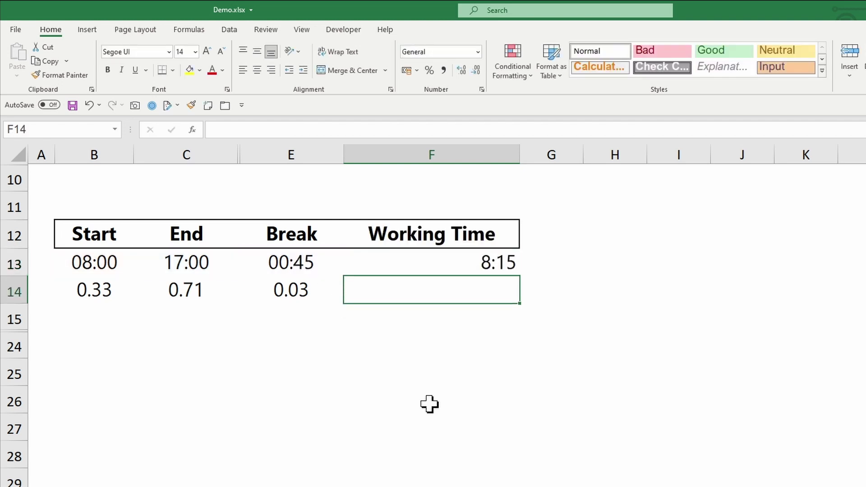
Fill the F13 formula down into F14 and format F14 as Number
key(Up)
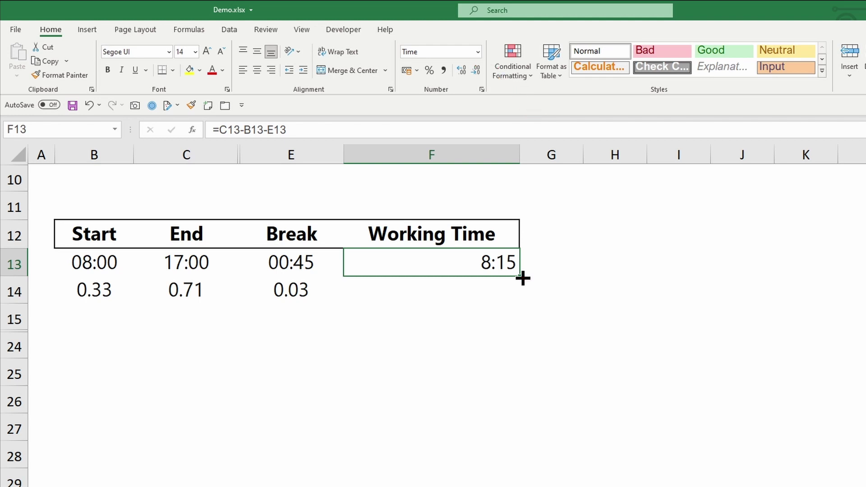
drag(523, 278, 520, 296)
click(584, 326)
click(492, 290)
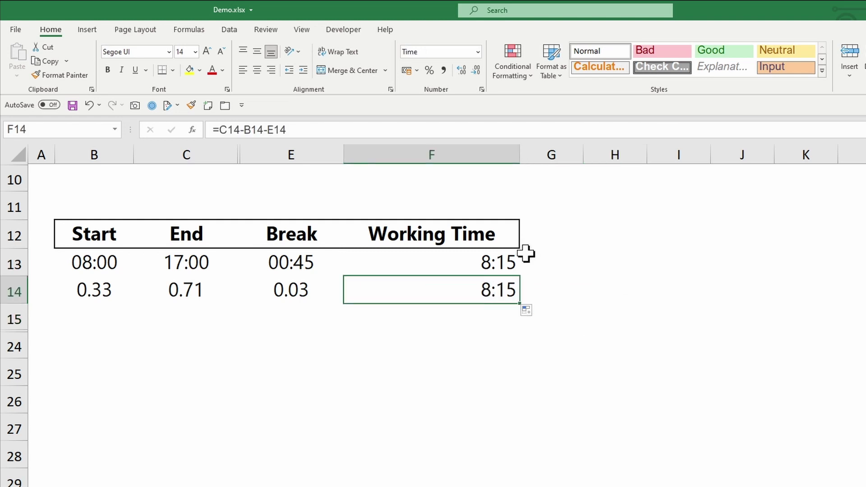
click(477, 50)
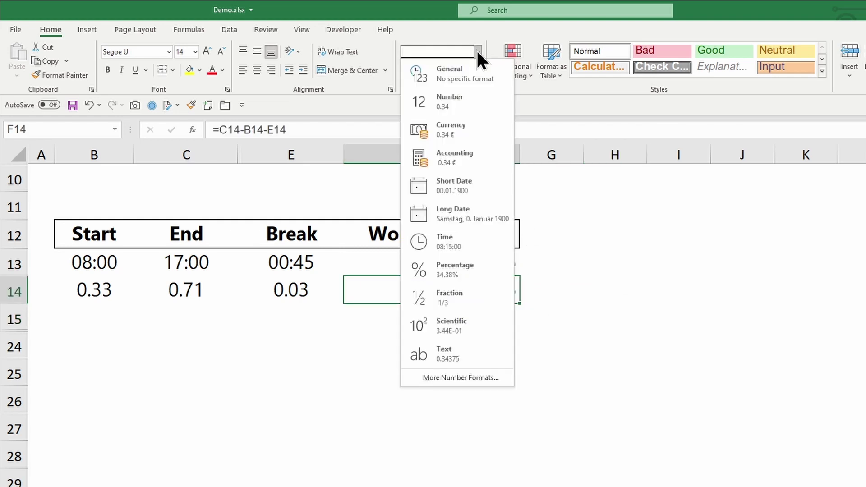
click(464, 95)
click(580, 253)
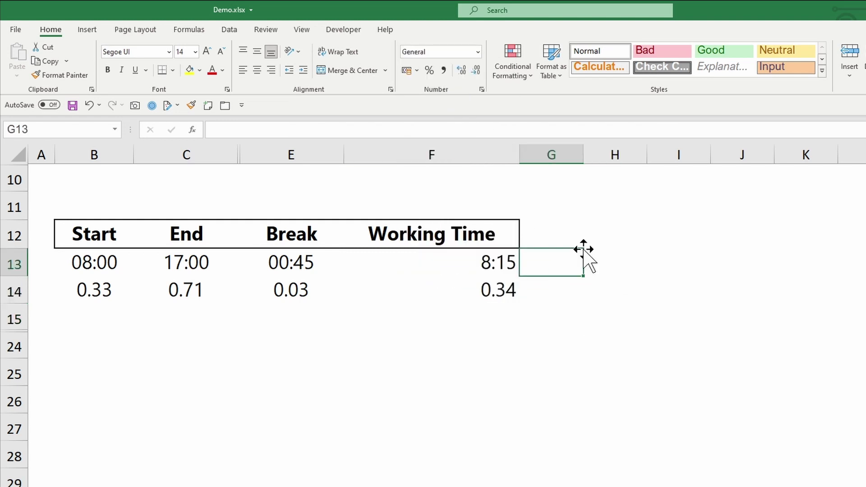
Change F14 to =(C14-B14-E14)*24 so it shows 8.25 decimal hours
click(496, 291)
click(319, 130)
text())
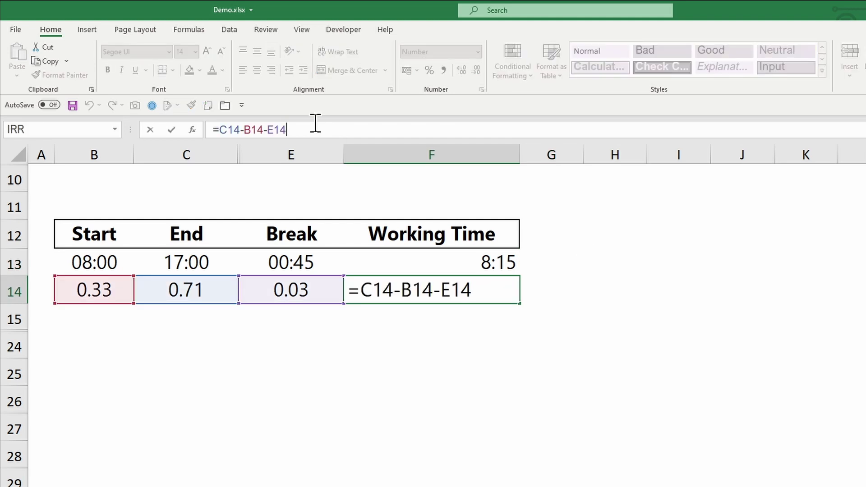
click(219, 129)
text(()
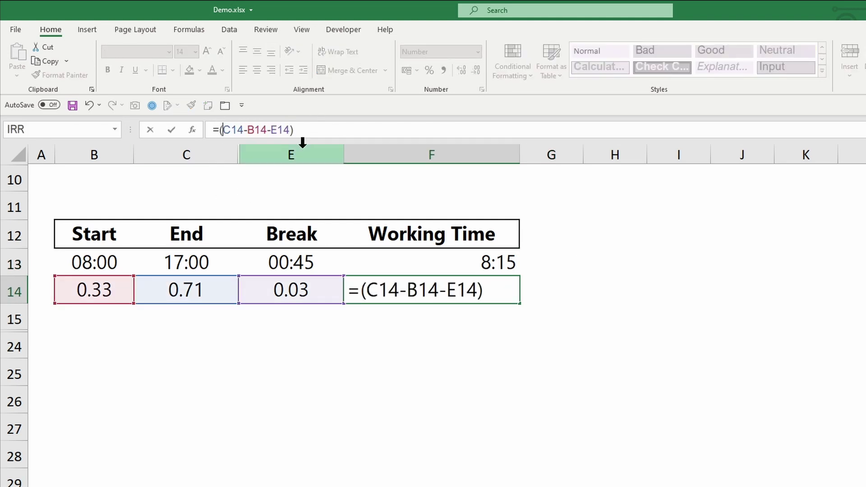
click(314, 129)
text(*)
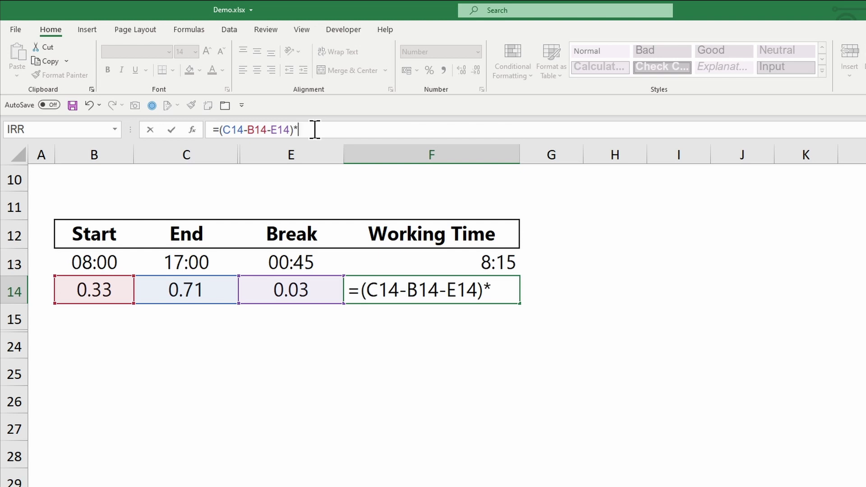
text(24)
key(Return)
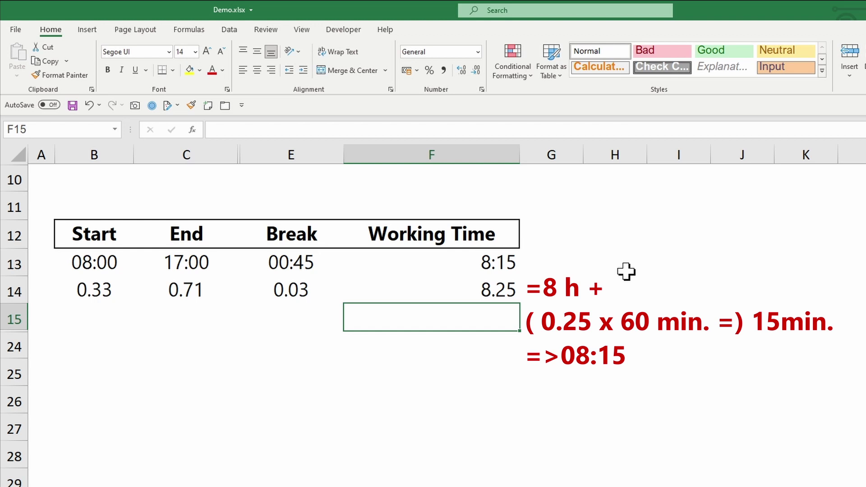
click(626, 272)
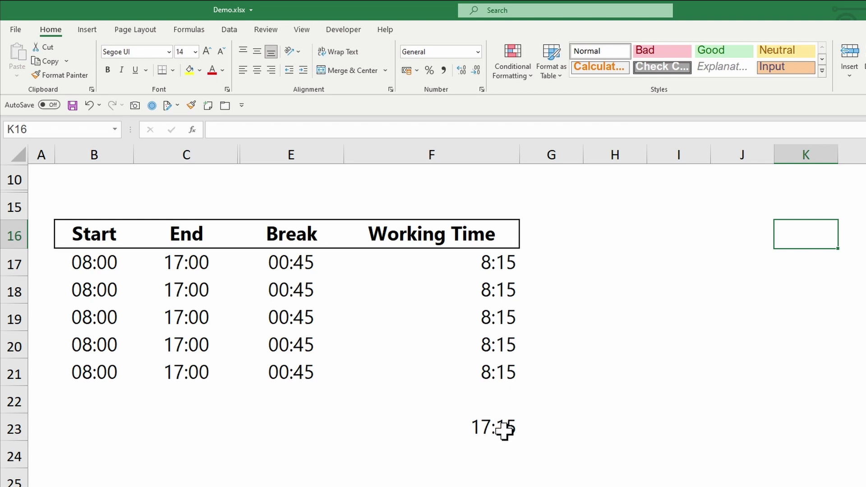
Confirm the =SUM(F17:F21) total formula in F23
double_click(509, 429)
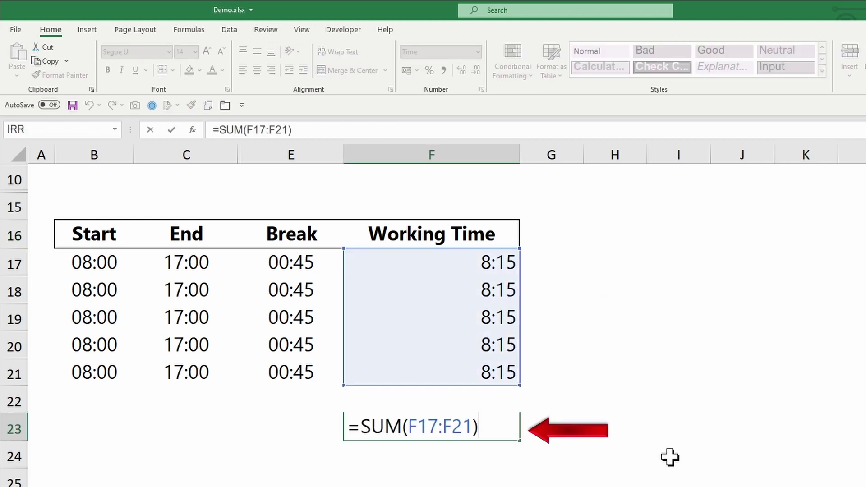
key(ctrl+Return)
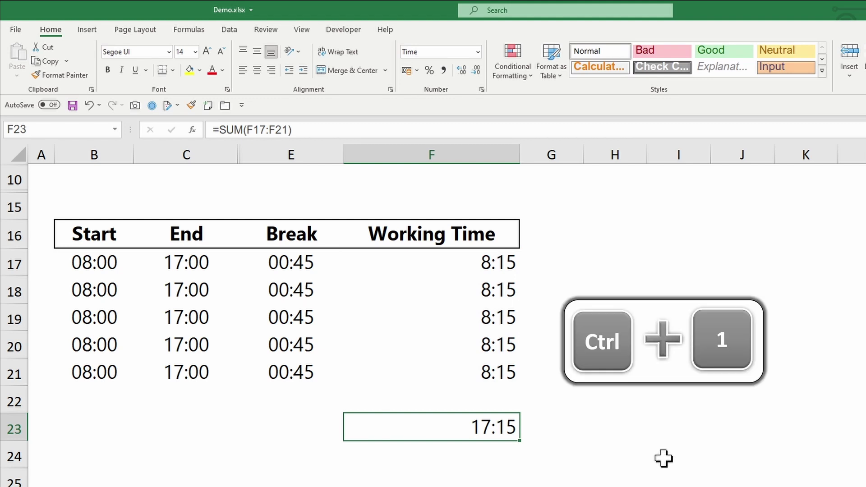
scroll(663, 458, down, 1)
Give F23 the custom [h]:mm format so the total reads 41:15
key(ctrl+1)
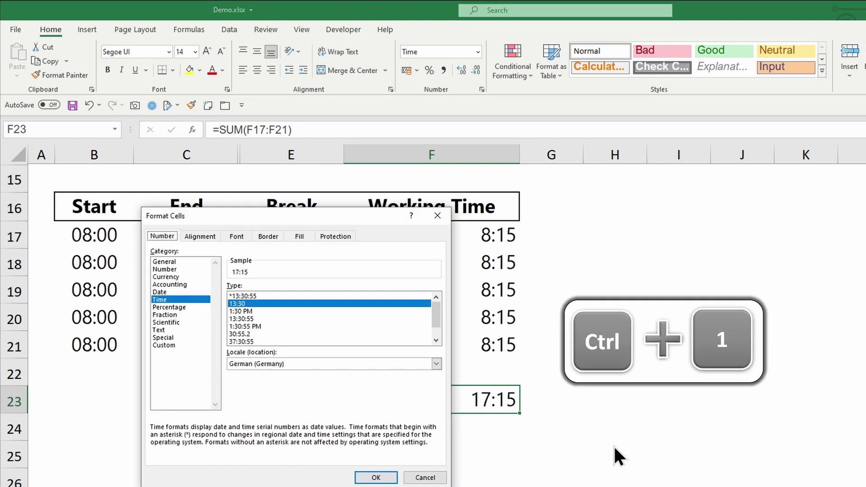
click(163, 345)
drag(437, 370, 439, 362)
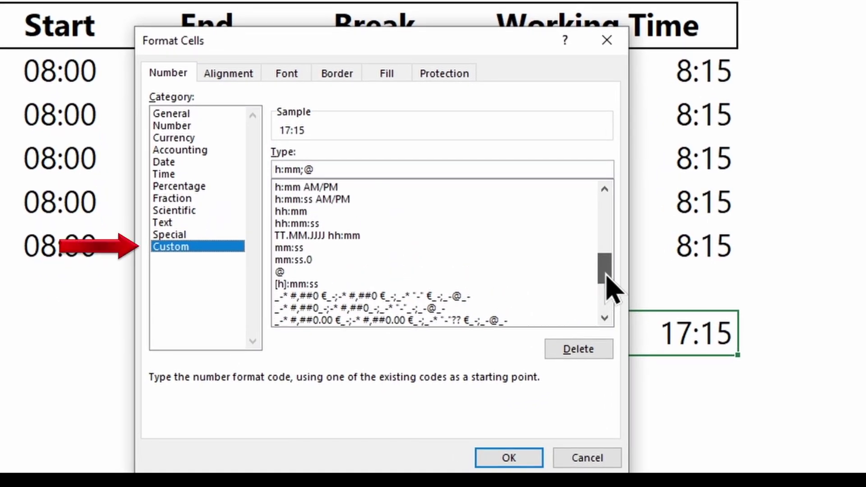
drag(606, 276, 607, 272)
click(312, 309)
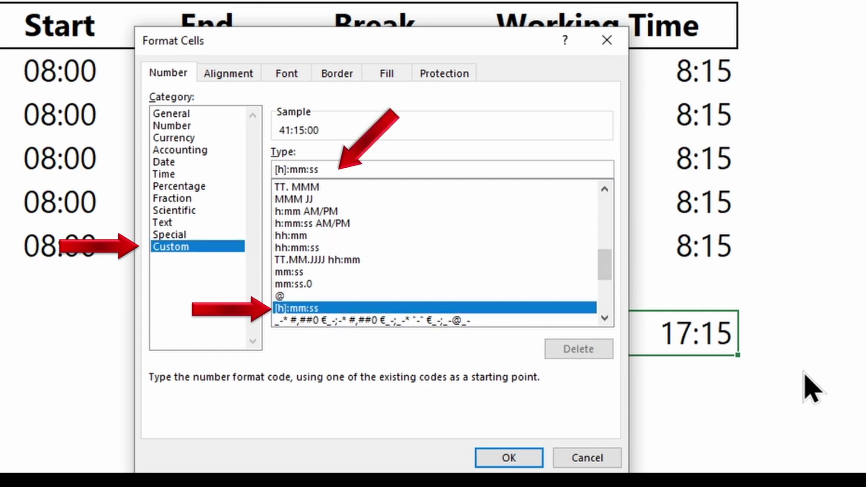
key(BackSpace)
key(BackSpace)
key(BackSpace)
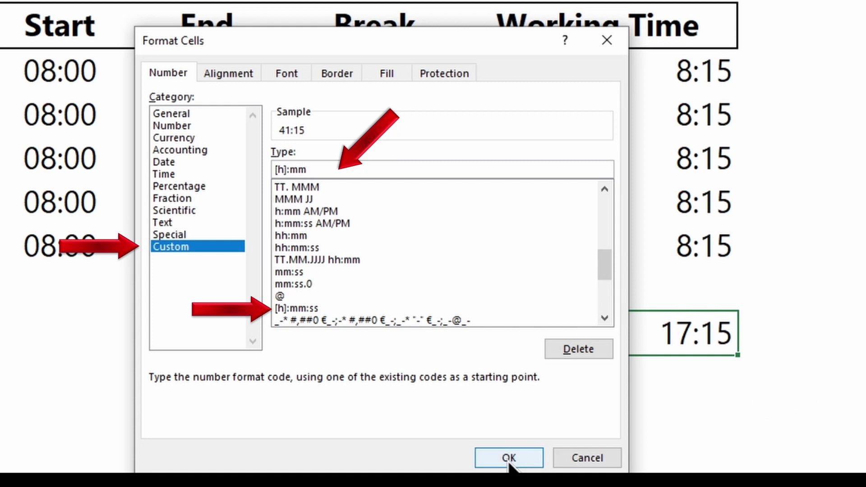
click(510, 459)
click(494, 460)
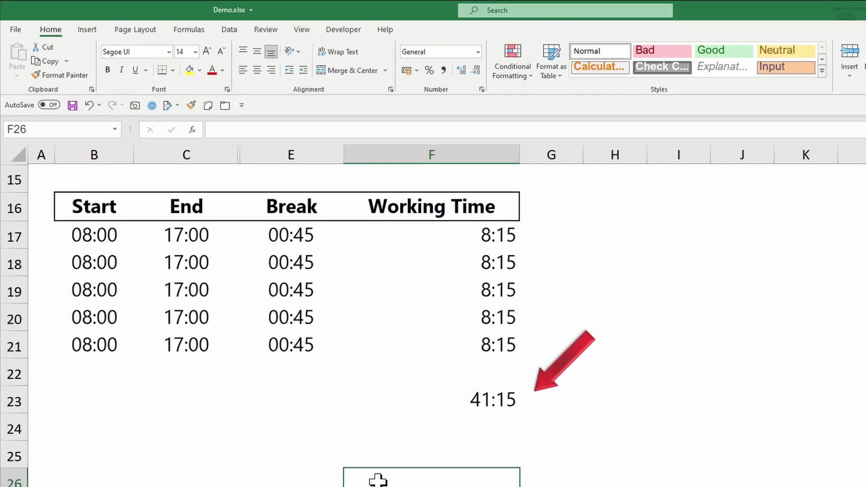